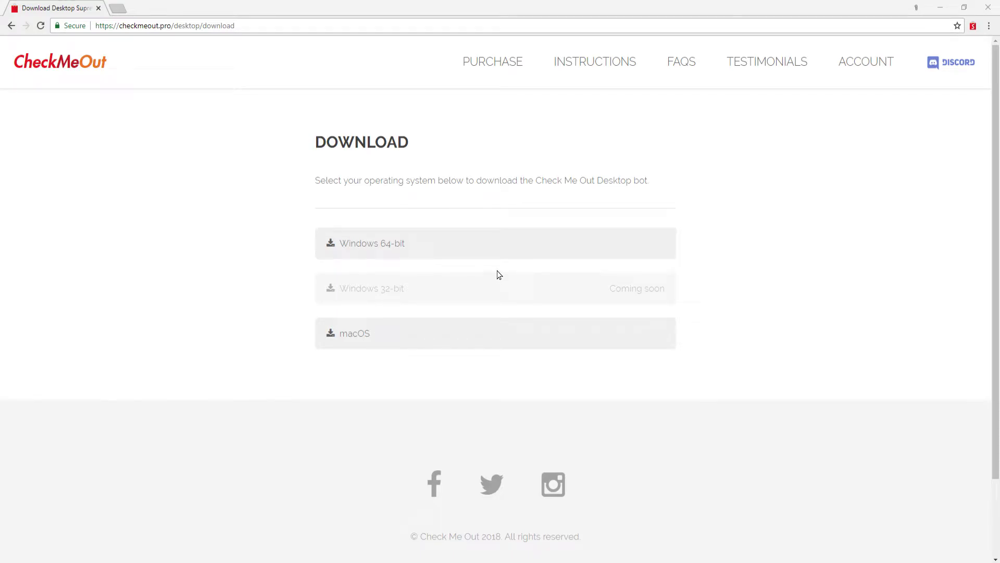
Download the Windows 64-bit installer and run it, accepting the security warning, until setup finishes
click(498, 246)
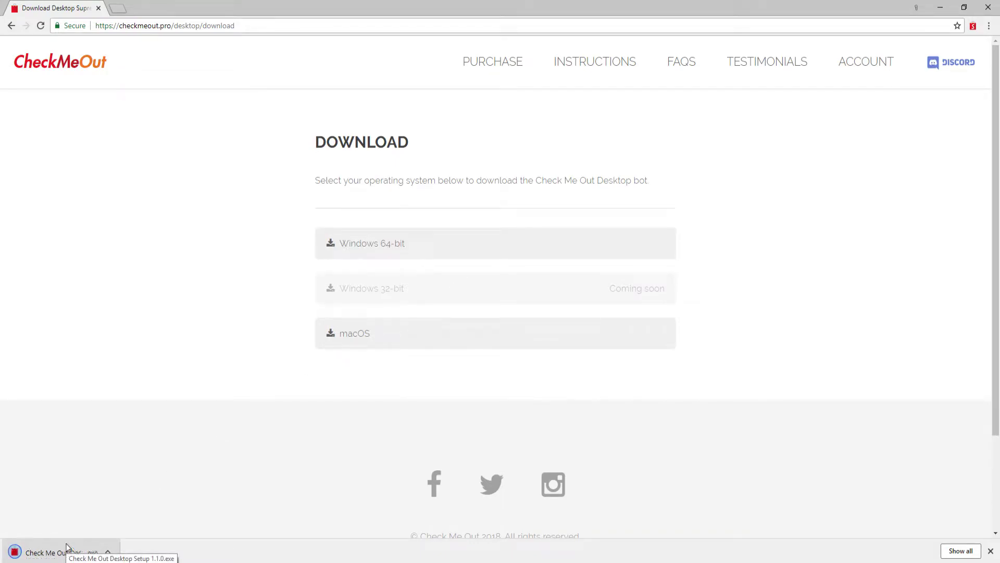
click(67, 549)
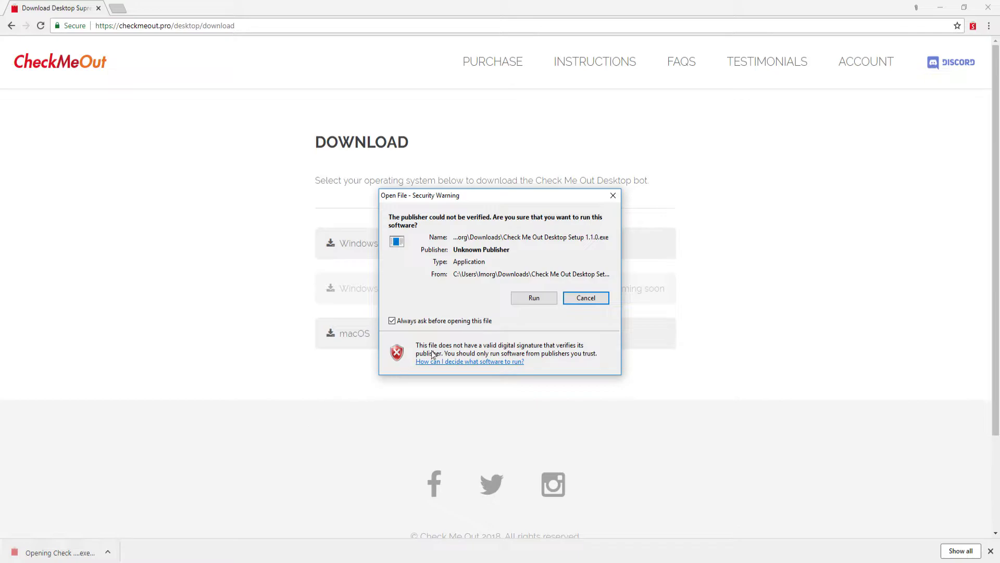
click(534, 298)
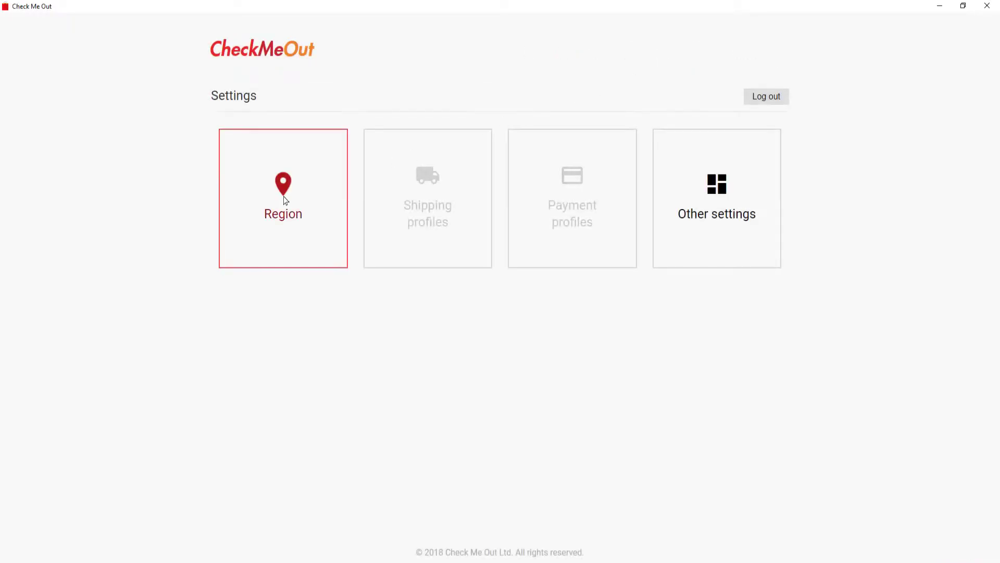
Set the bot's region to Europe
click(286, 200)
click(260, 162)
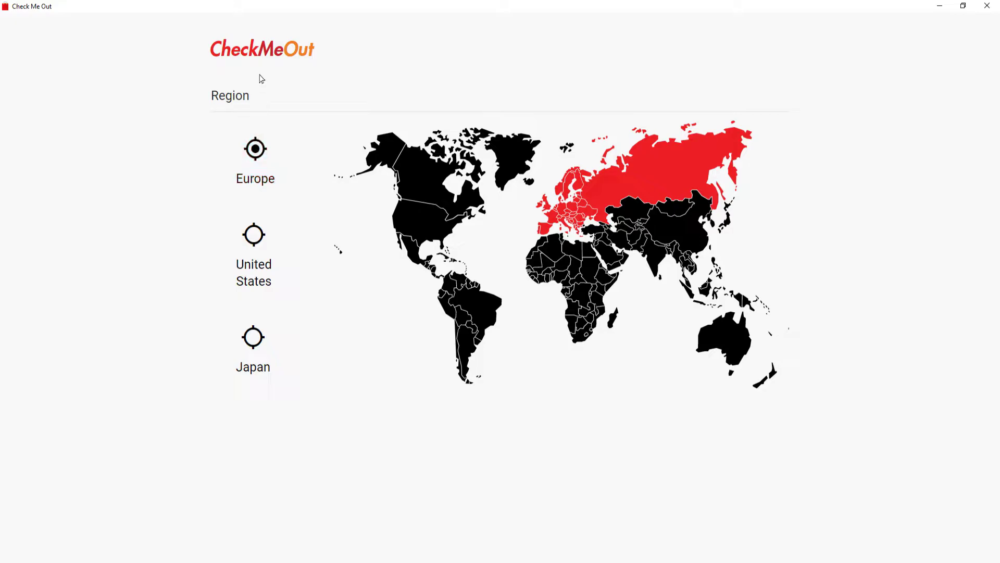
click(261, 53)
Create and save a shipping profile with name, email, street, phone, city and postcode
click(427, 201)
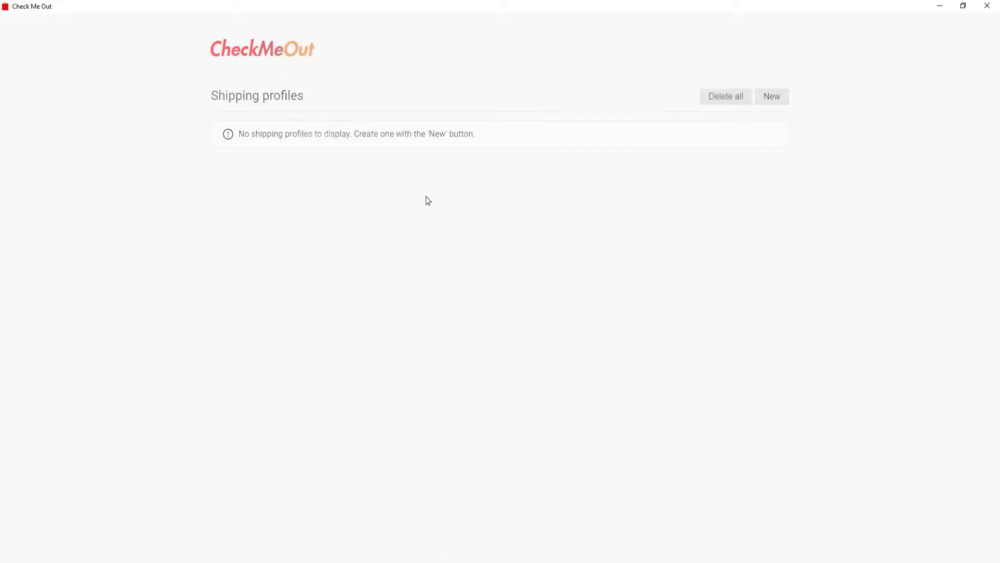
click(773, 96)
text(Check Me Out)
key(Tab)
key(Tab)
text(20-22 Wenlock Road)
key(Tab)
text(01234567890)
key(Tab)
text(London)
key(Tab)
text(N1 7GU)
click(771, 97)
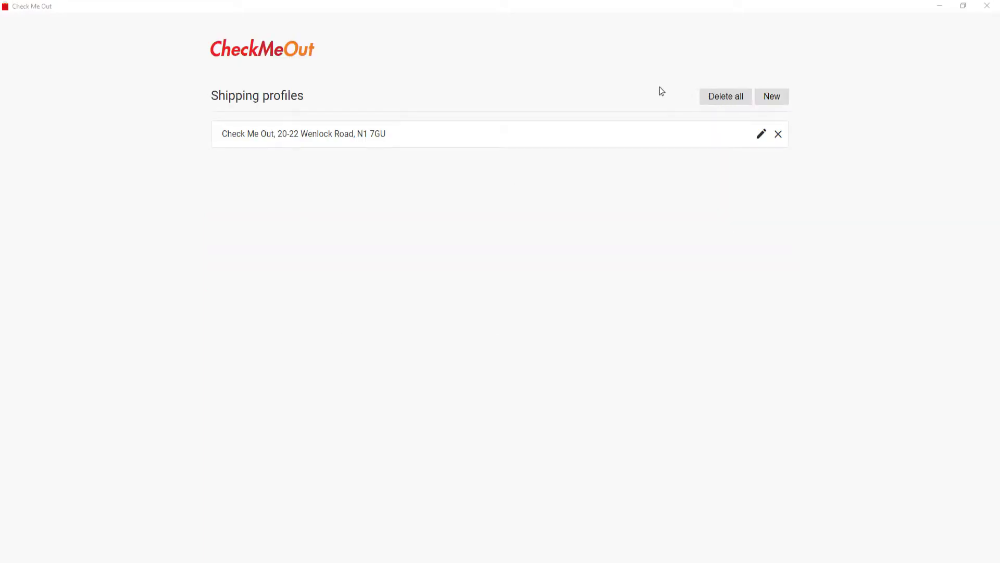
click(258, 52)
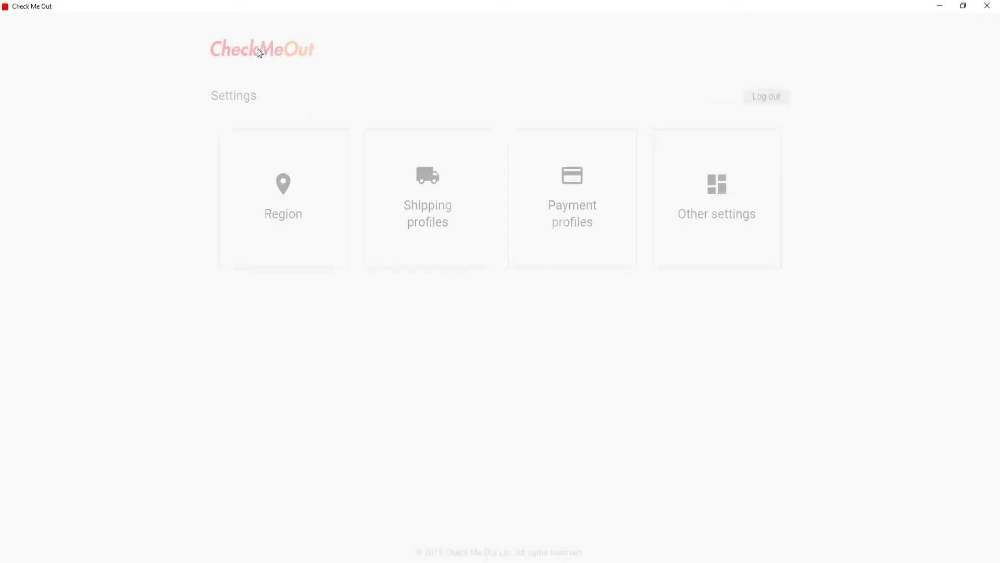
Create and save a Visa payment profile with card number, expiry month/year and CVV
click(572, 200)
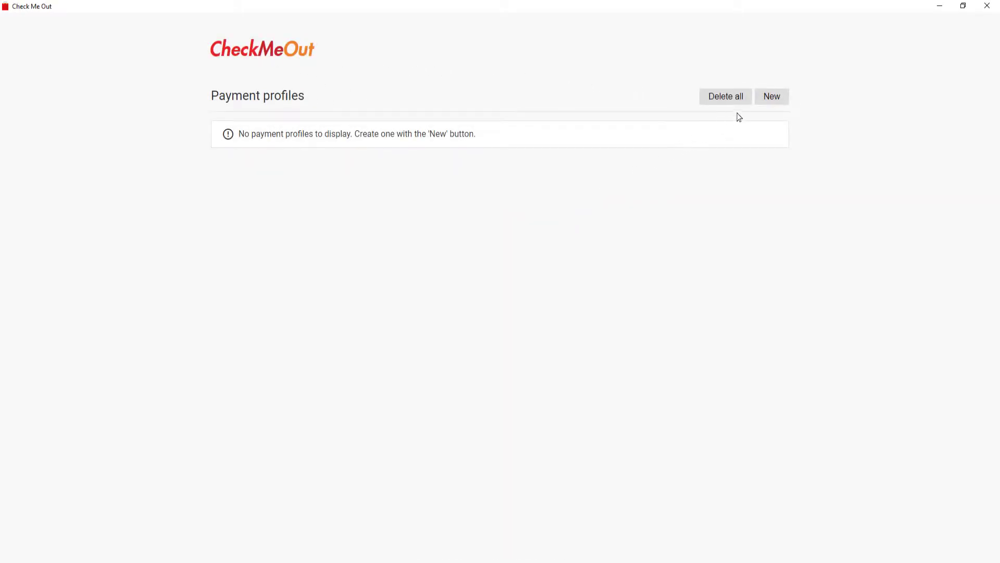
click(772, 96)
click(648, 148)
text(1234 1234 12)
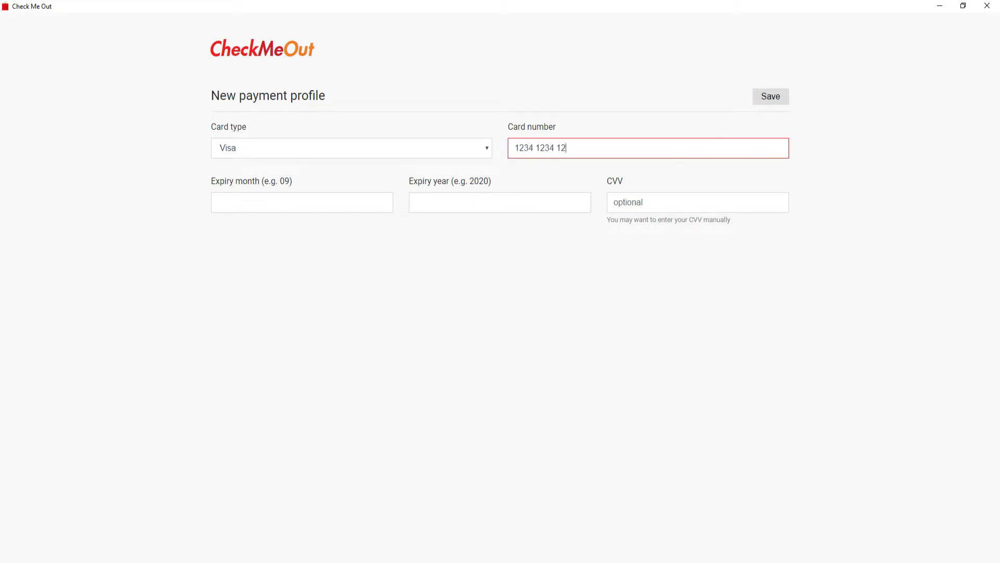
text(34 1234)
key(Tab)
text(01)
key(Tab)
text(2020)
key(Tab)
text(123)
click(770, 97)
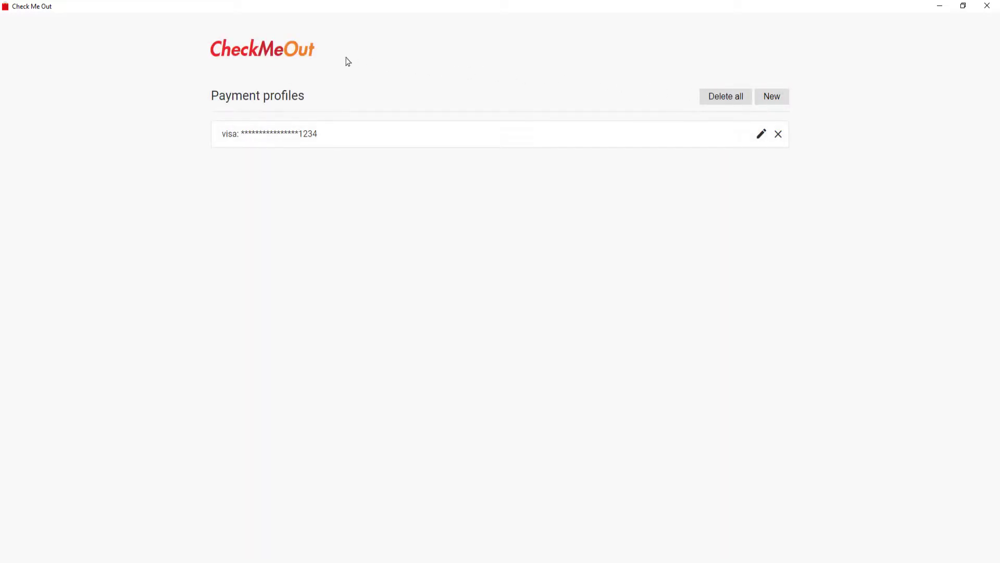
click(265, 54)
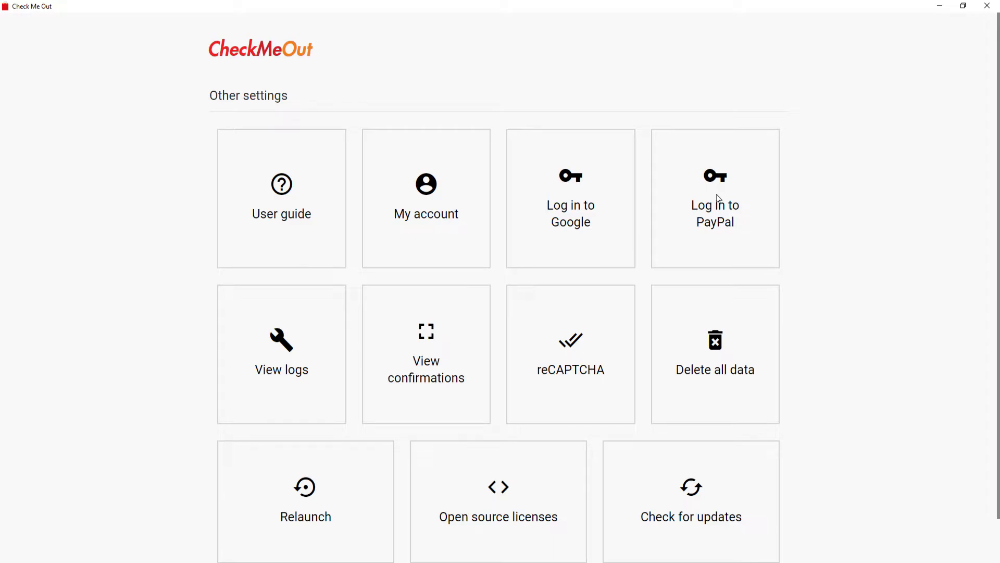
click(571, 205)
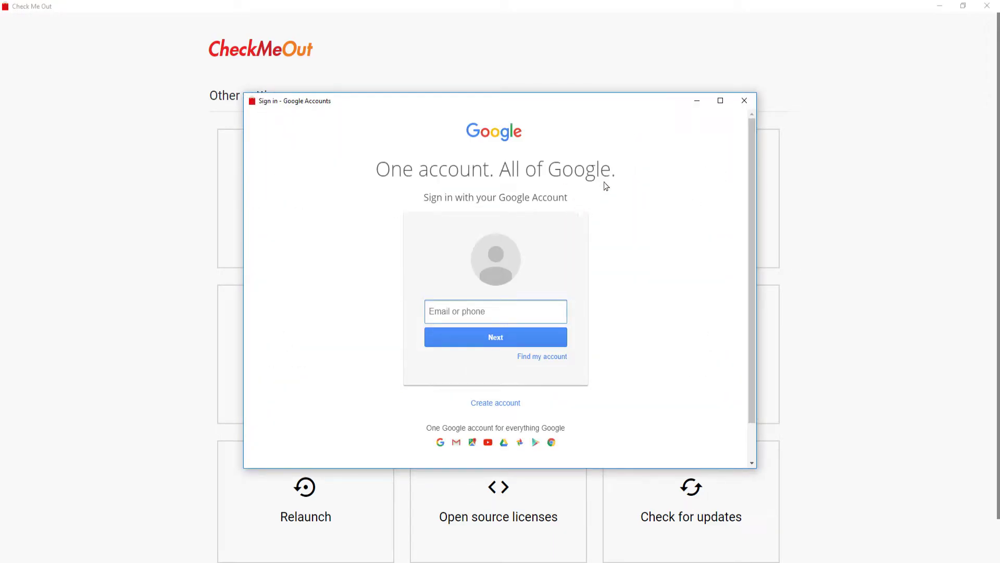
click(745, 100)
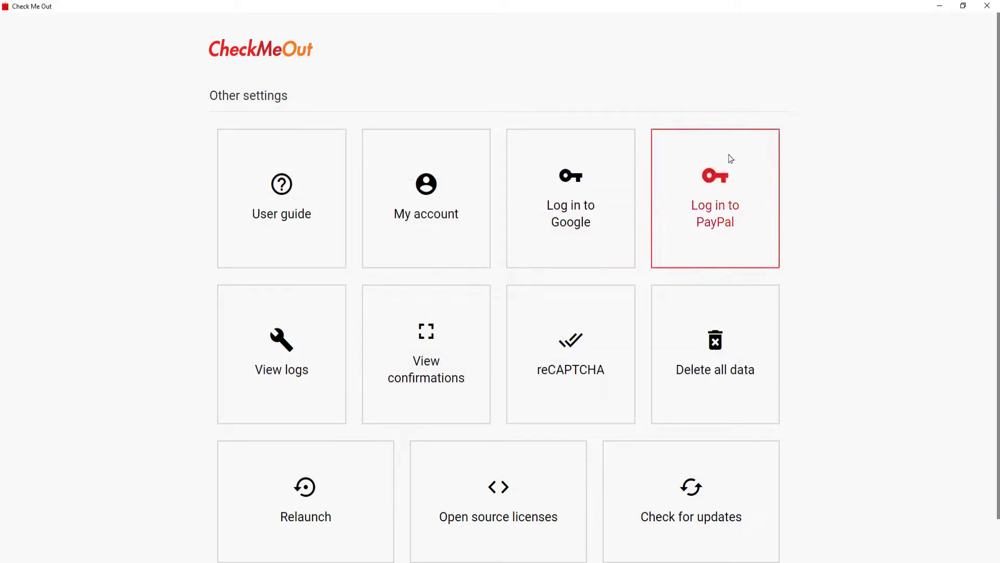
click(723, 185)
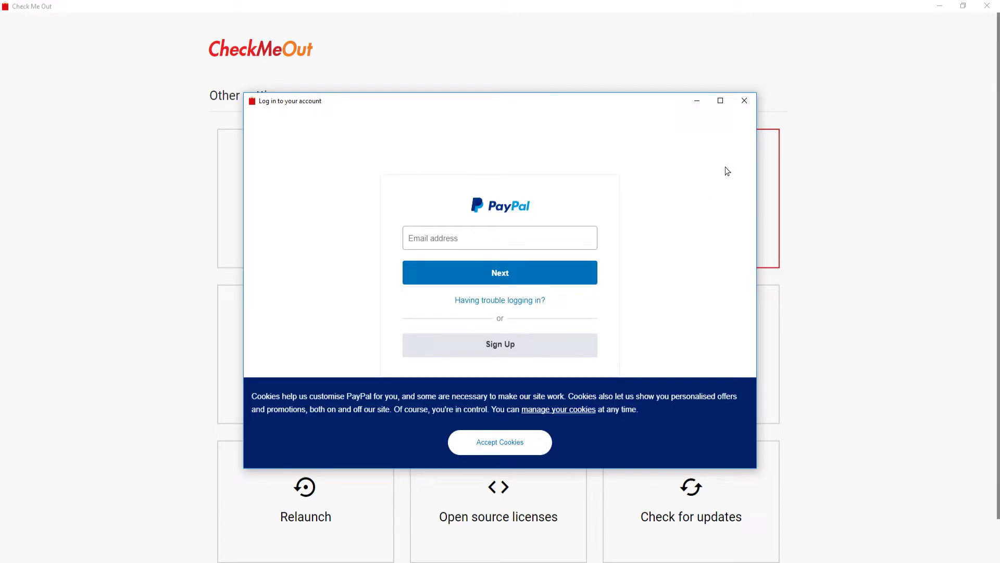
click(745, 104)
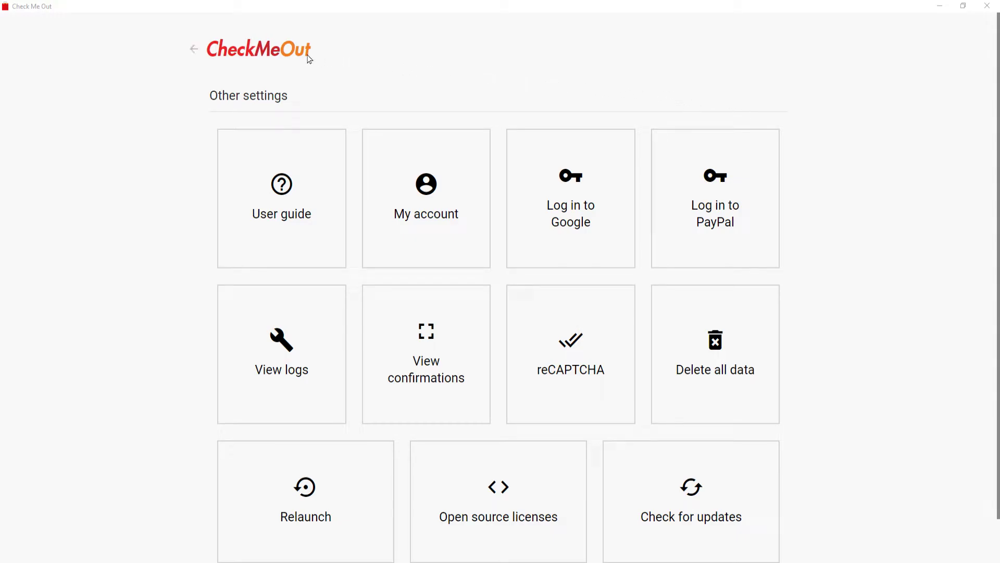
click(263, 54)
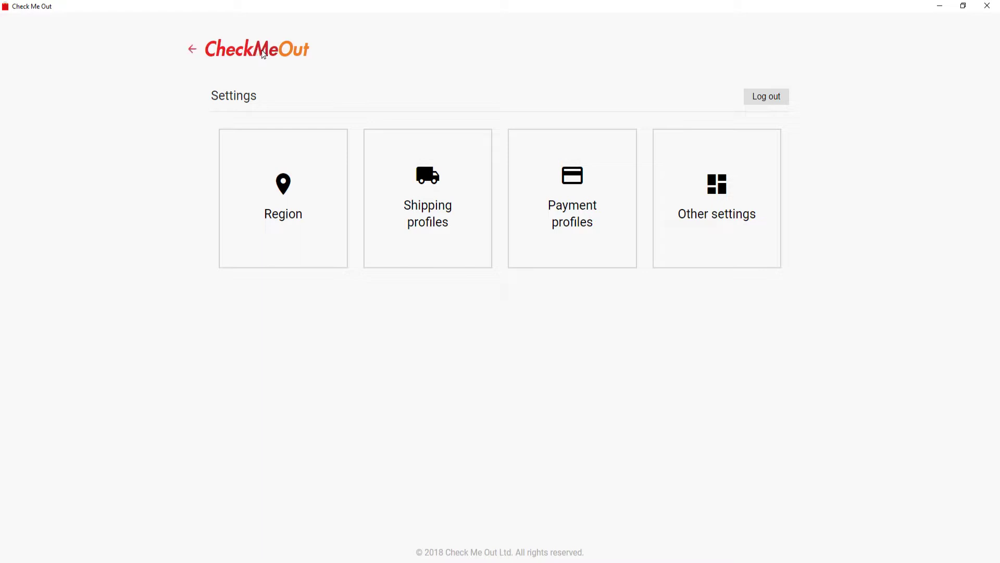
Add black crew socks to the new task's shopping list
click(263, 54)
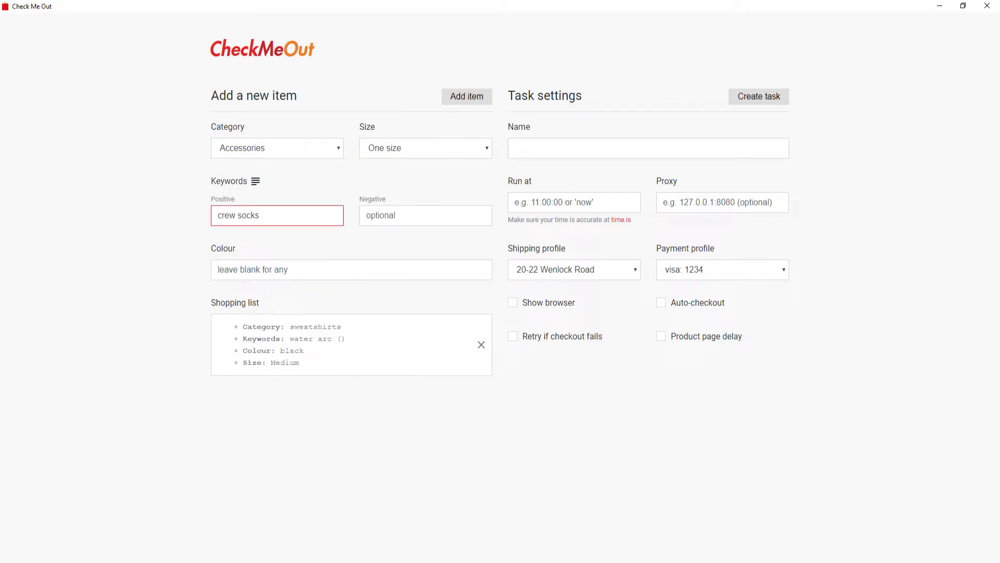
click(352, 270)
text(black)
click(467, 95)
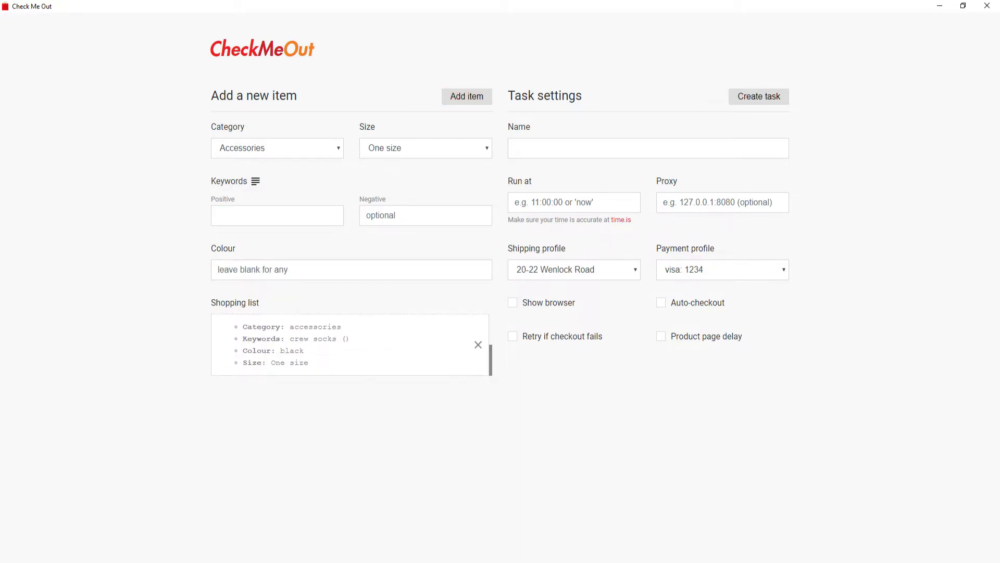
Name the task 'task 1', set it to run now, keeping the existing shipping and Visa profiles
click(648, 148)
text(task)
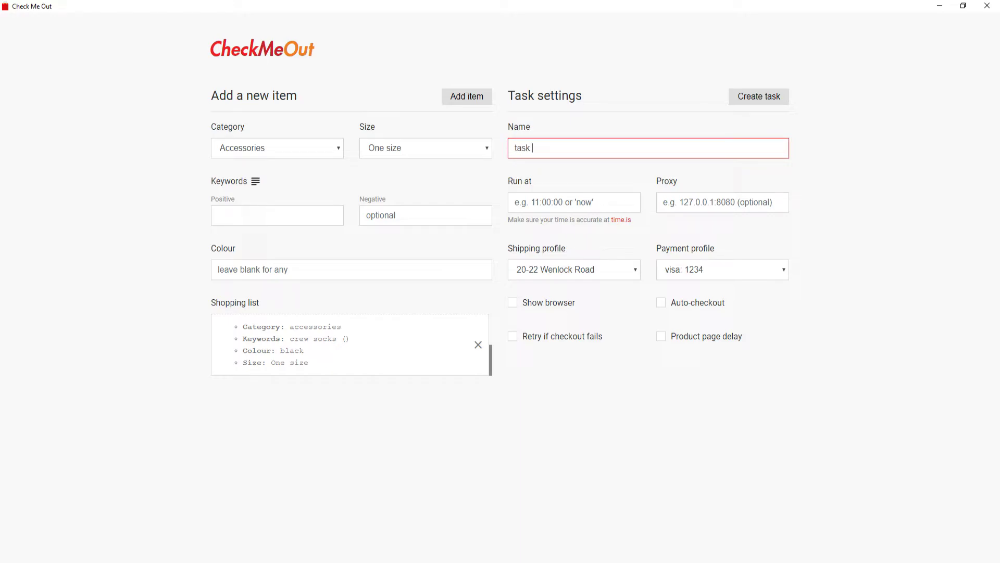
text( 1)
click(574, 202)
text(now)
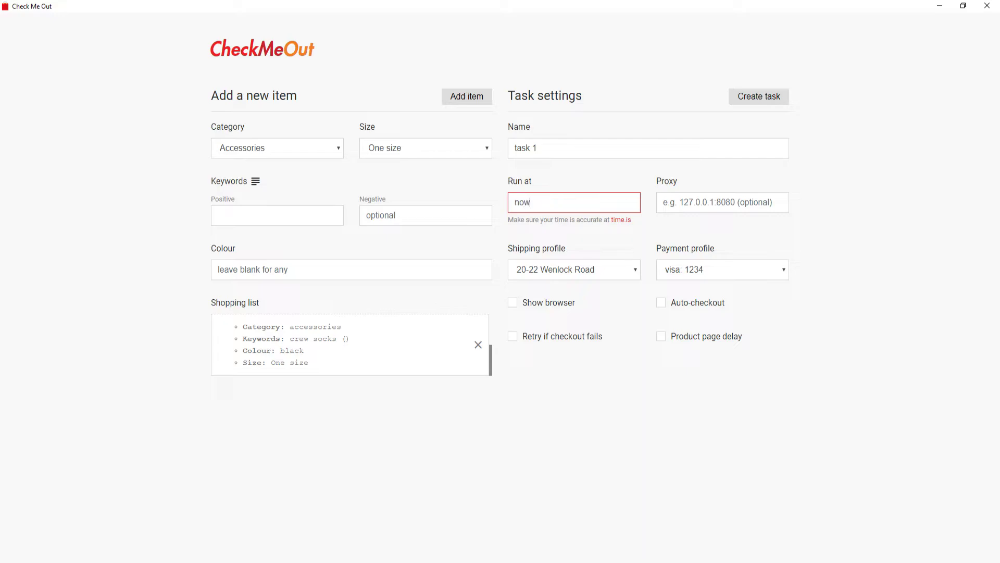
click(575, 270)
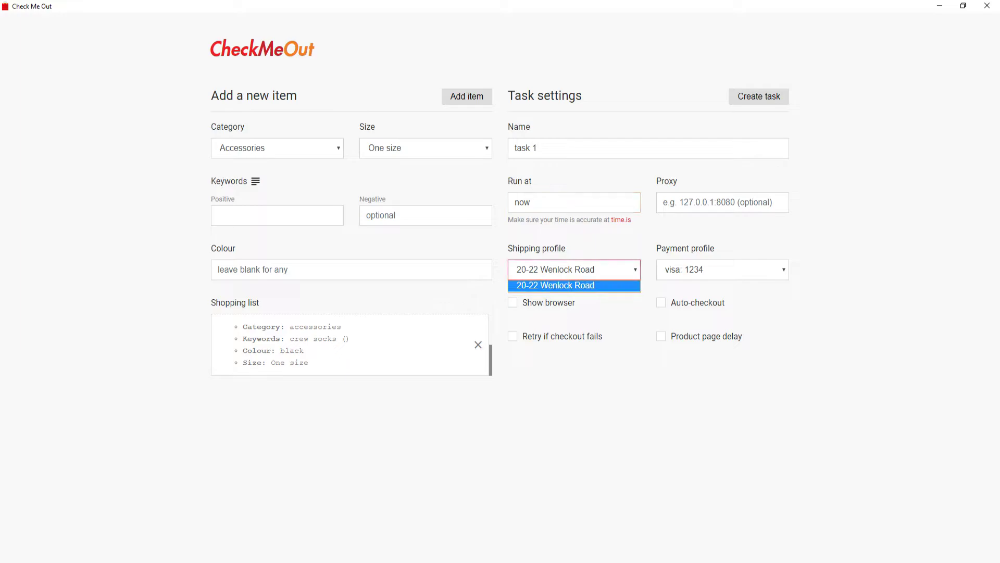
click(574, 285)
click(722, 269)
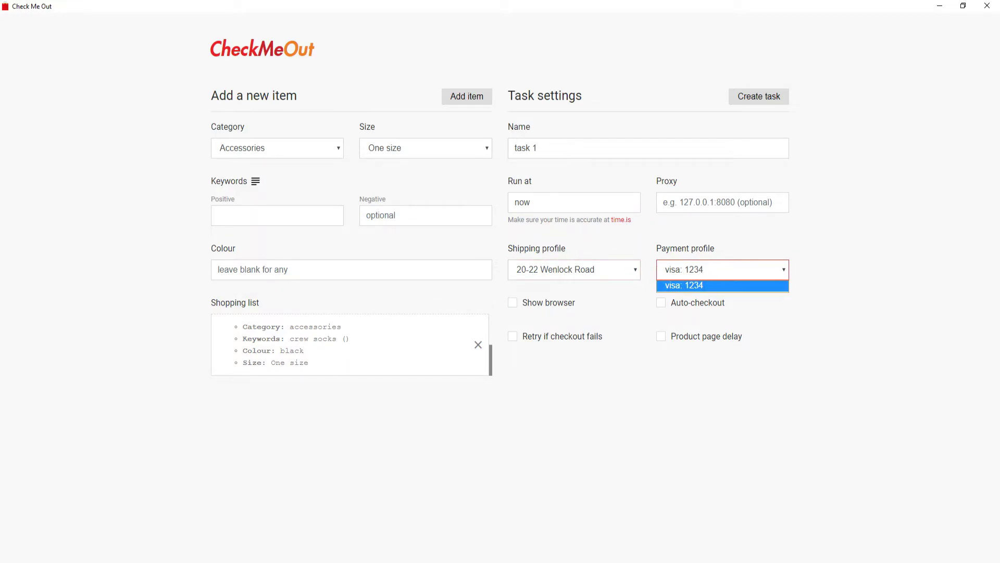
key(Return)
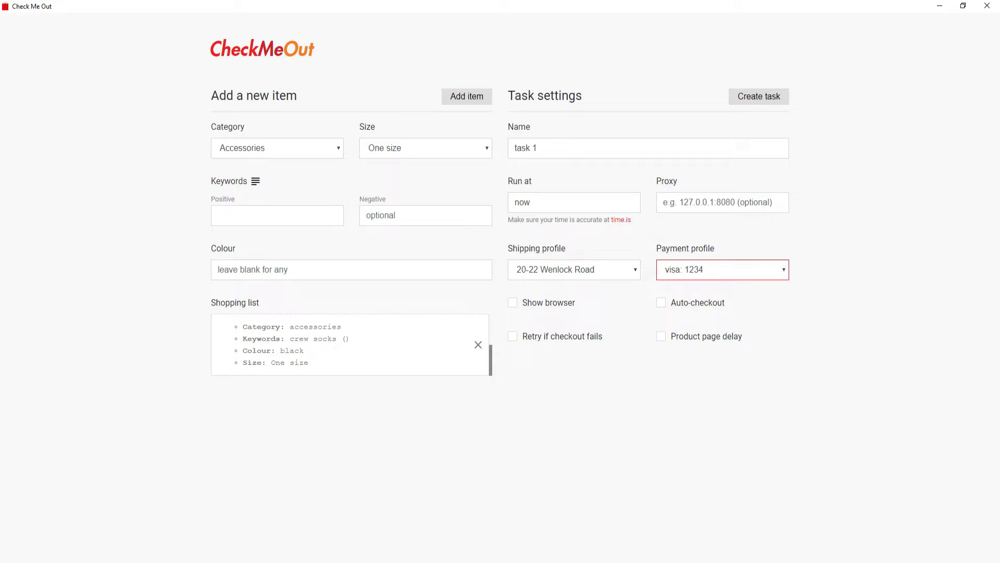
Enable Show browser, a 4-second product page delay and auto-checkout, then create task 1
click(513, 302)
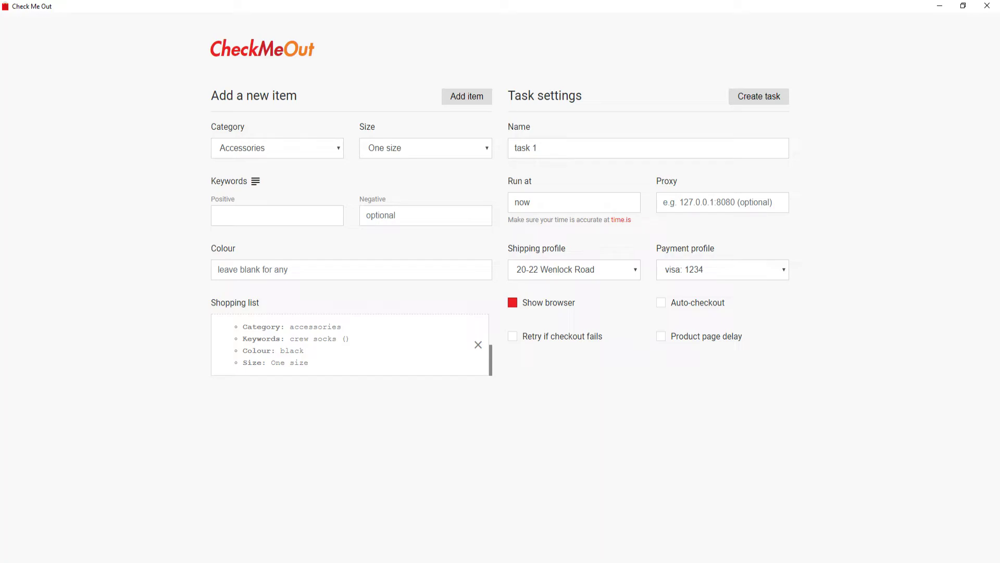
click(661, 336)
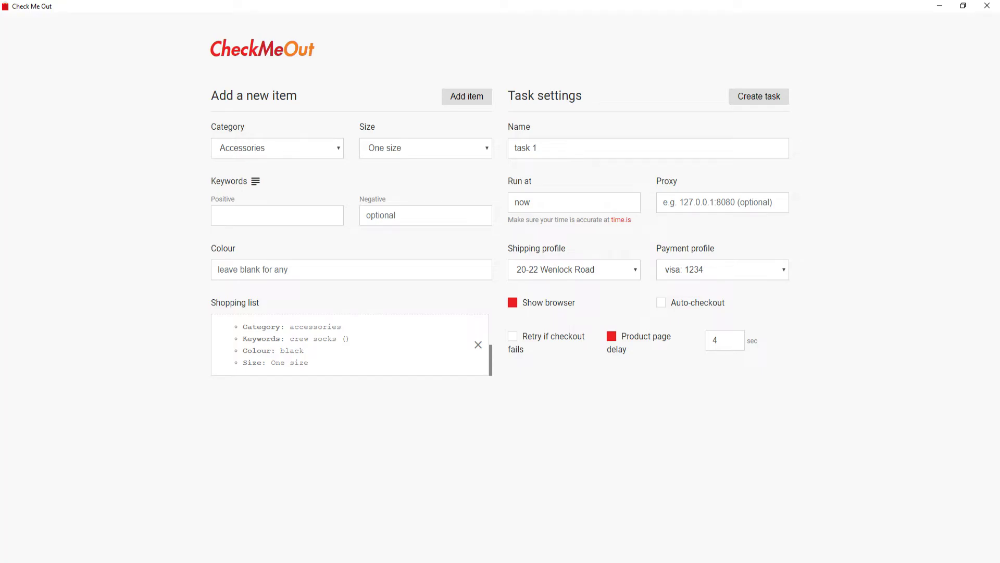
click(660, 303)
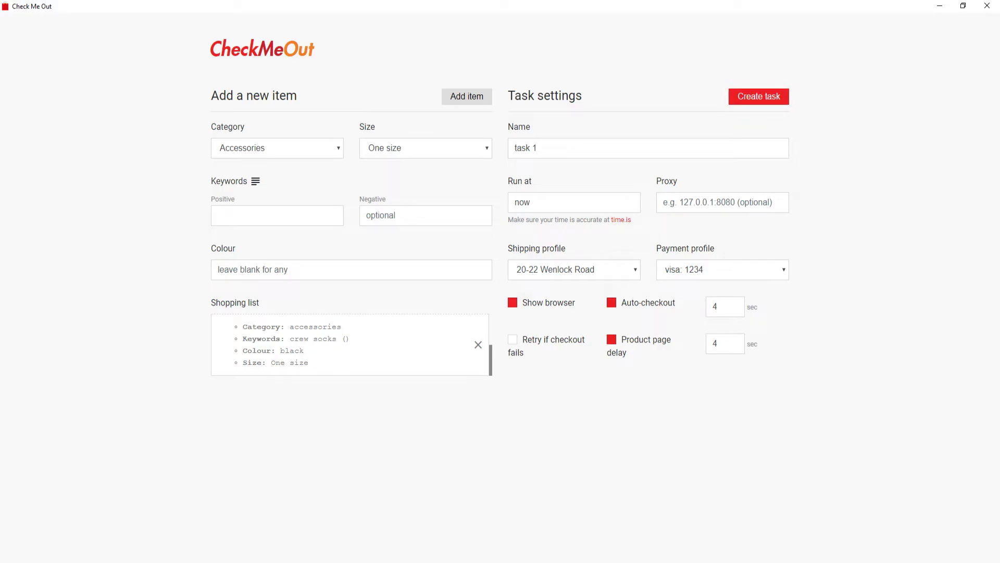
click(759, 96)
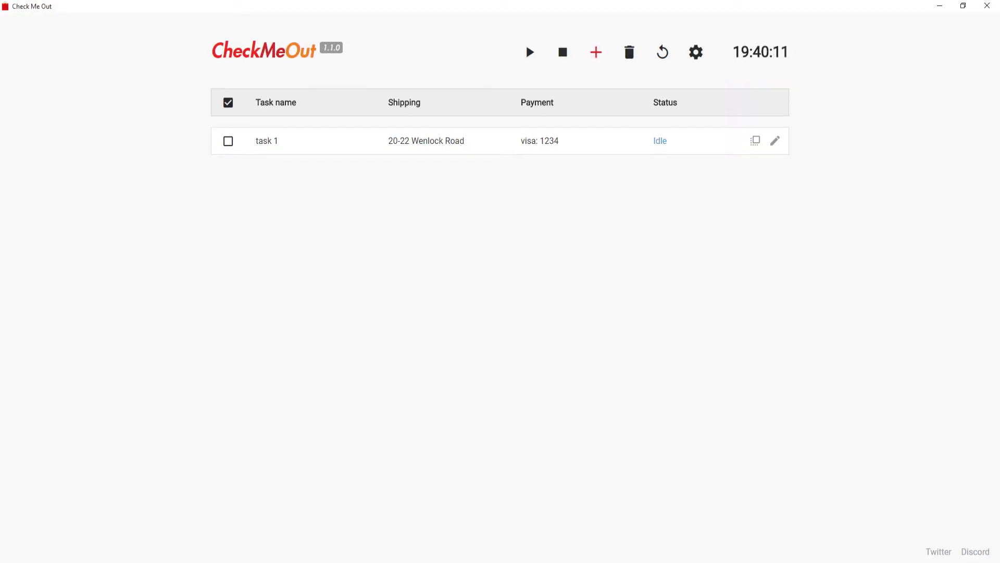
Start a second task and add an 'example' item to its shopping list
click(596, 52)
click(277, 148)
key(Tab)
key(Tab)
text(ee)
key(BackSpace)
text(xample)
Create 'task 2' running now with Friends address, PayPal, Show browser and product page delay
key(Tab)
key(Return)
click(515, 148)
text(task 2)
key(Tab)
text(now)
click(574, 270)
click(537, 297)
click(723, 269)
click(670, 295)
click(512, 303)
click(661, 336)
click(759, 96)
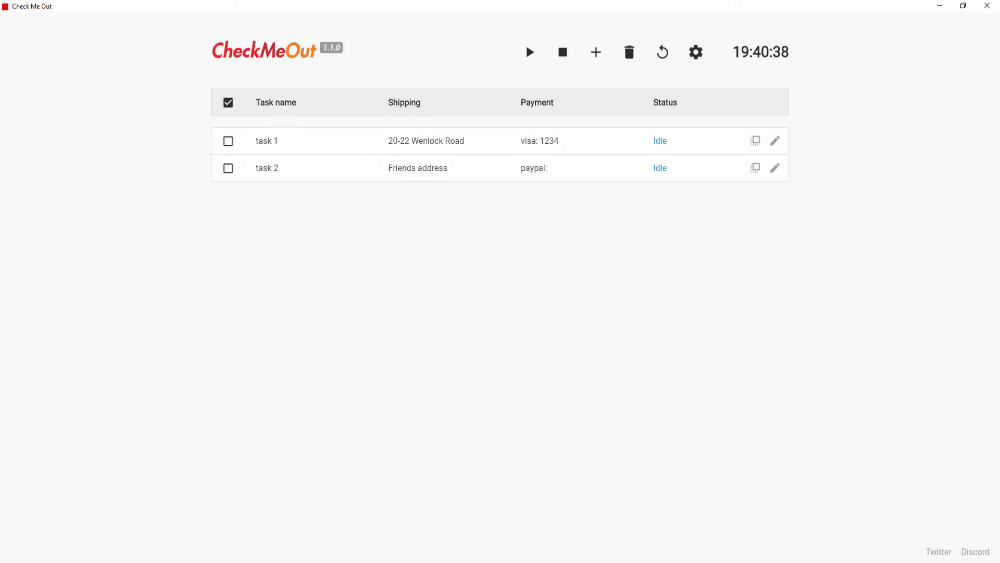
Start a third task with the 'example' item, named 'task 3' and set to run now
click(597, 49)
text(example)
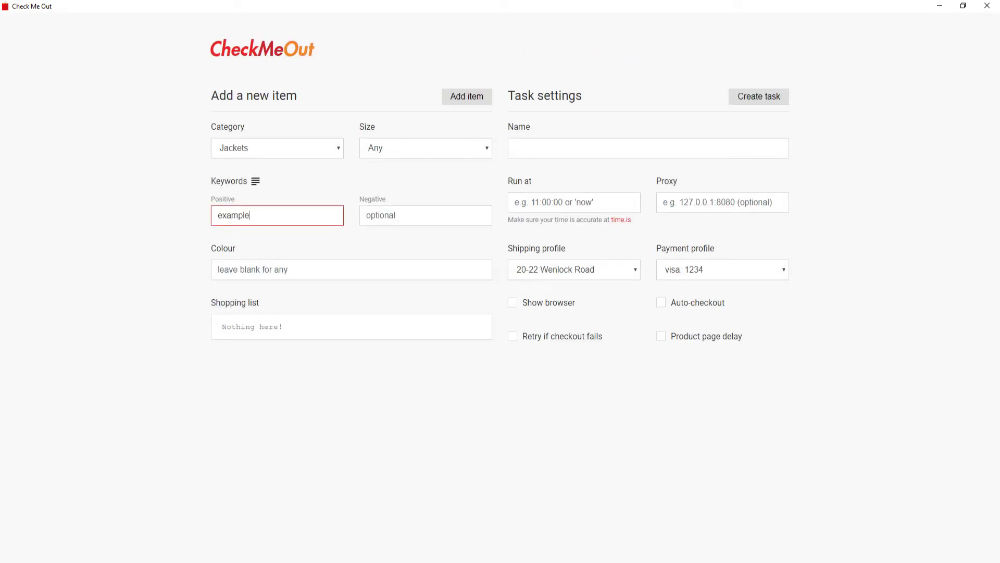
key(Return)
click(648, 148)
text(task 3)
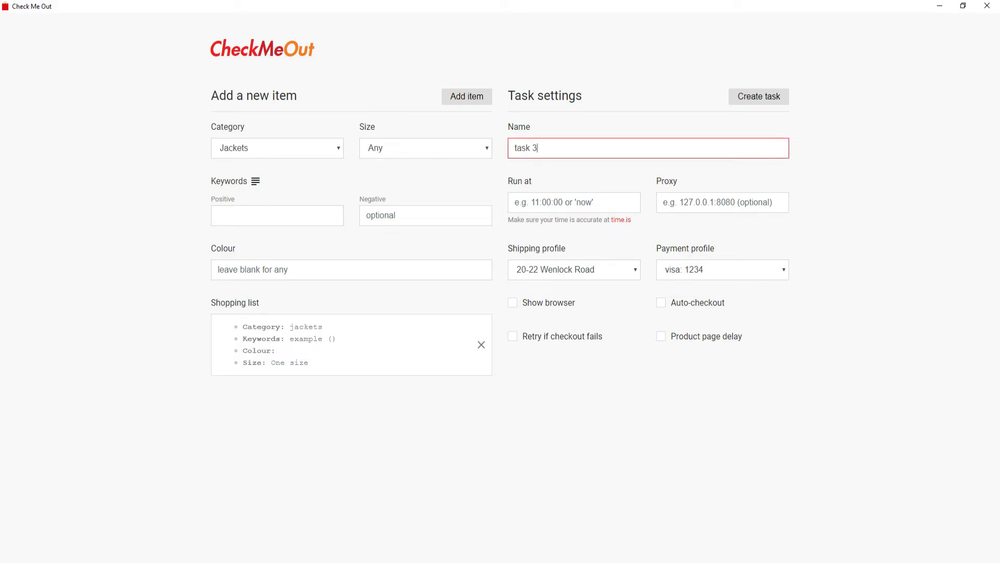
text(now)
Give task 3 the work address and master card profiles, Show browser and product page delay, and create it
click(574, 269)
click(542, 306)
click(722, 269)
click(688, 306)
click(513, 303)
click(661, 336)
click(759, 97)
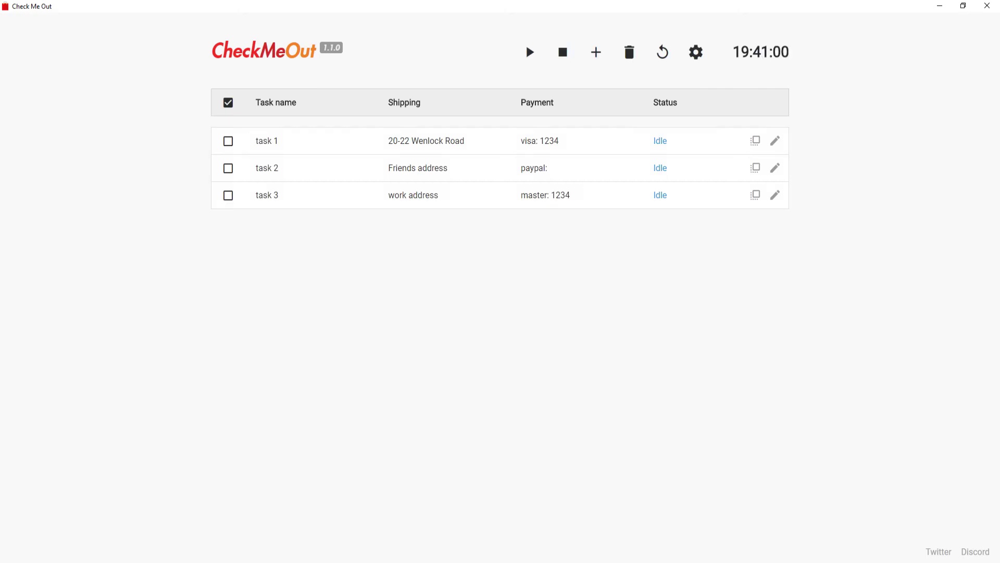